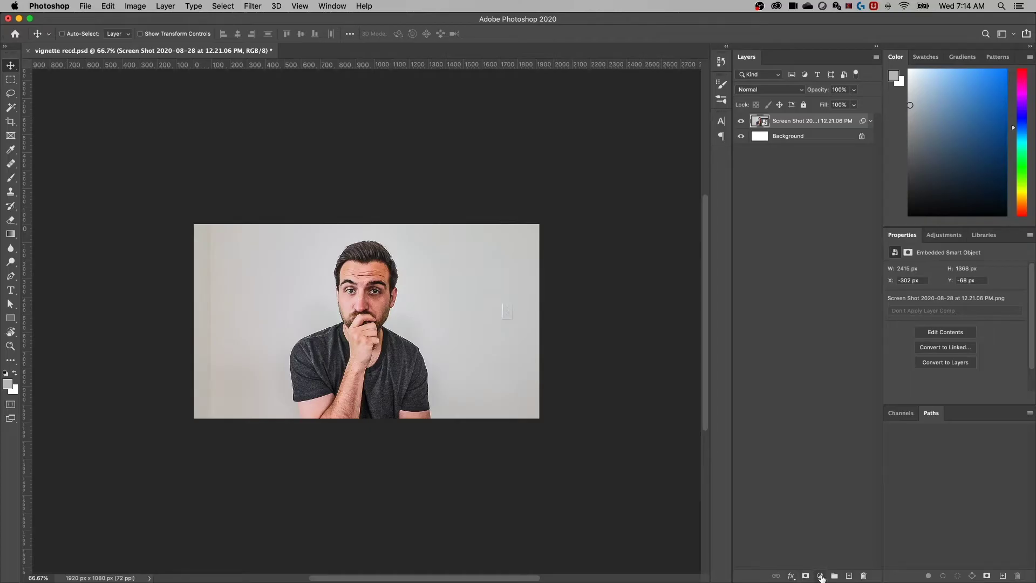
Add a Gradient Fill layer above the photo and switch its style from Linear to Radial.
click(820, 576)
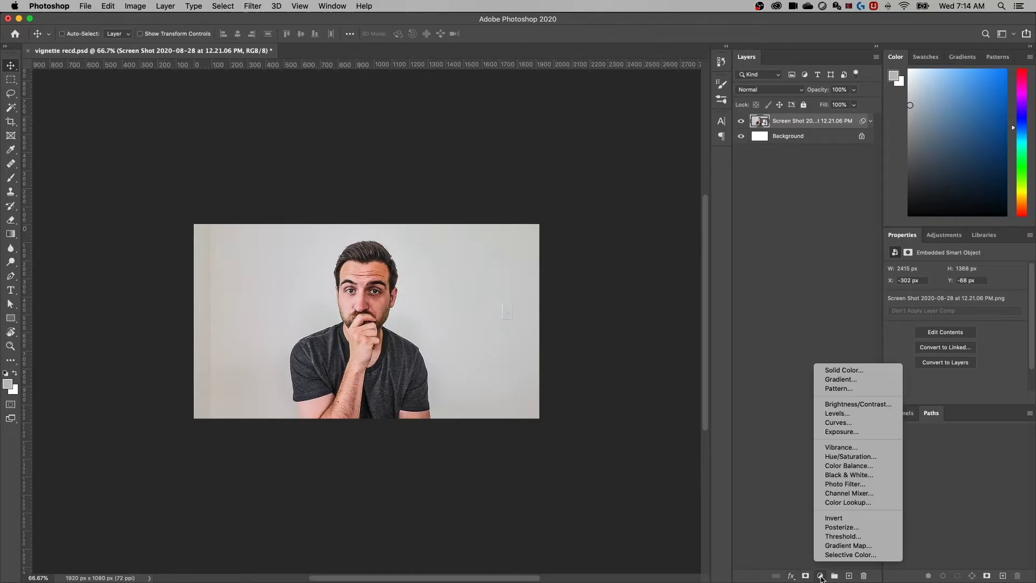
click(853, 380)
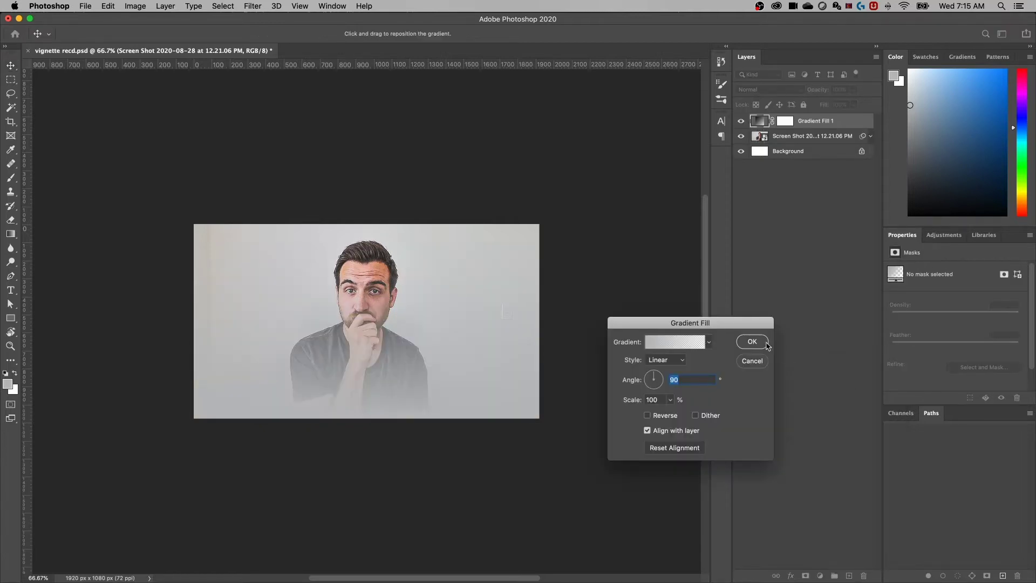
drag(750, 323, 734, 261)
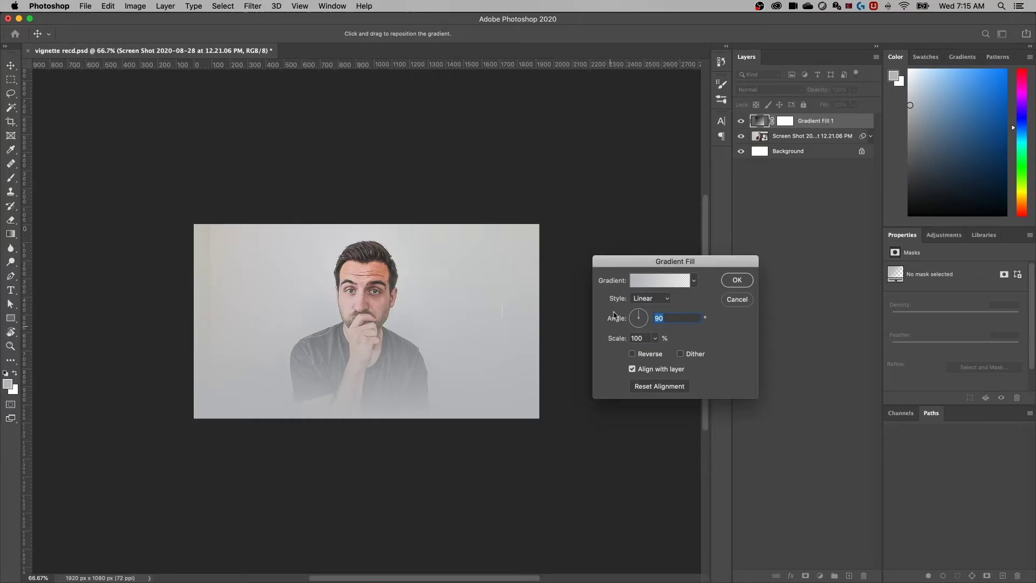
drag(681, 264, 627, 235)
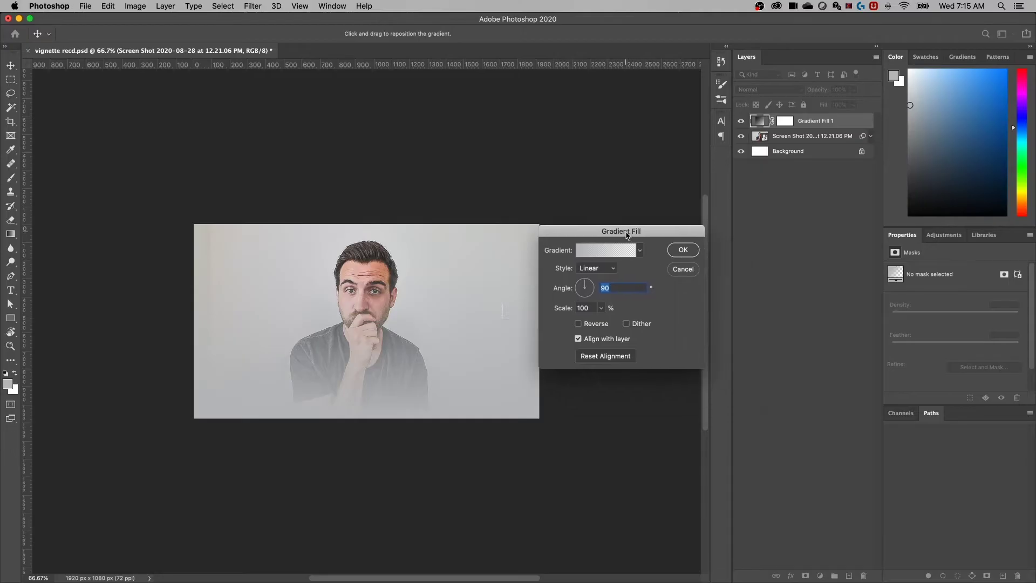
click(613, 270)
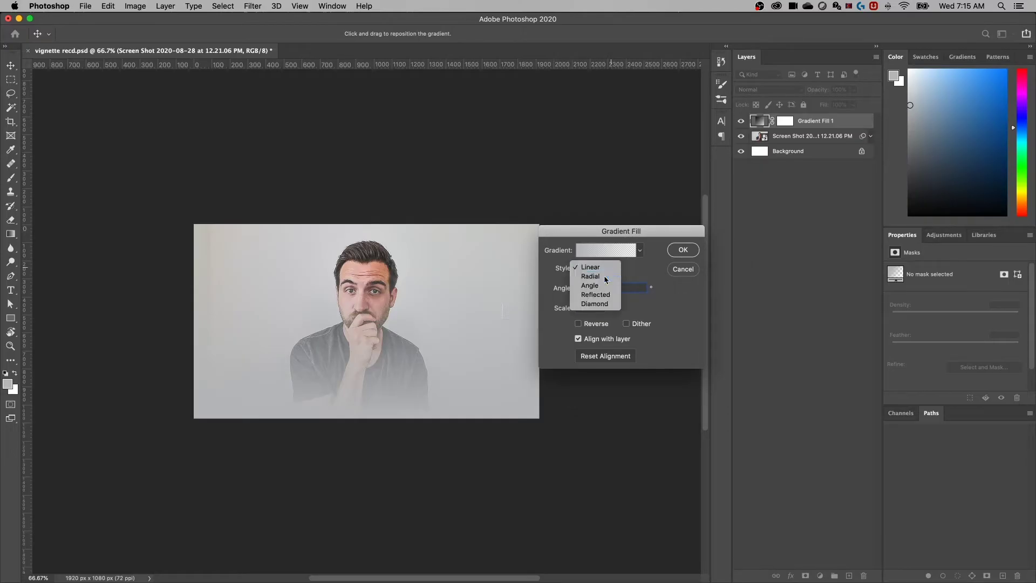
click(605, 279)
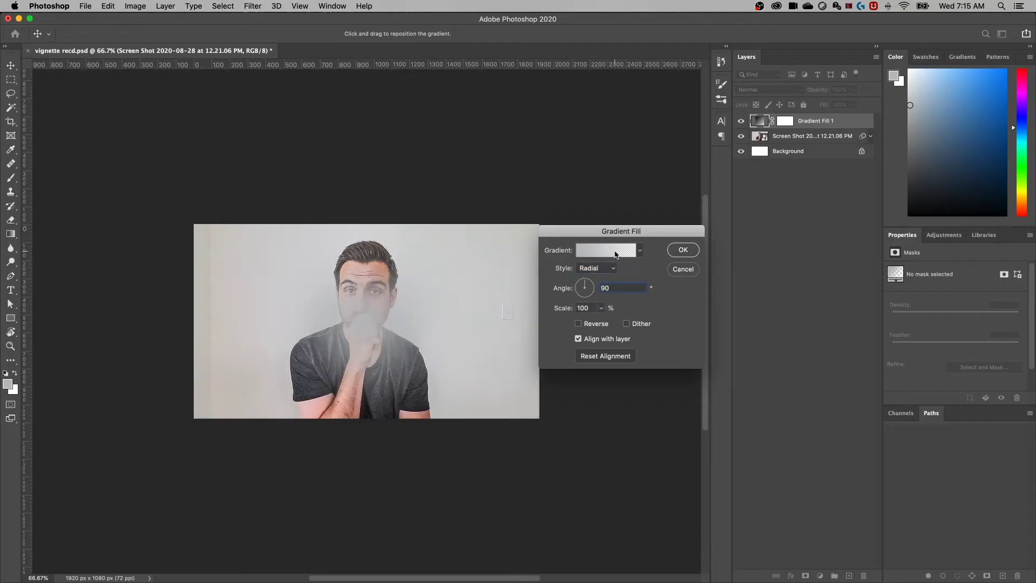
In the Gradient Editor, apply the Black, White preset from the Basics group.
click(622, 251)
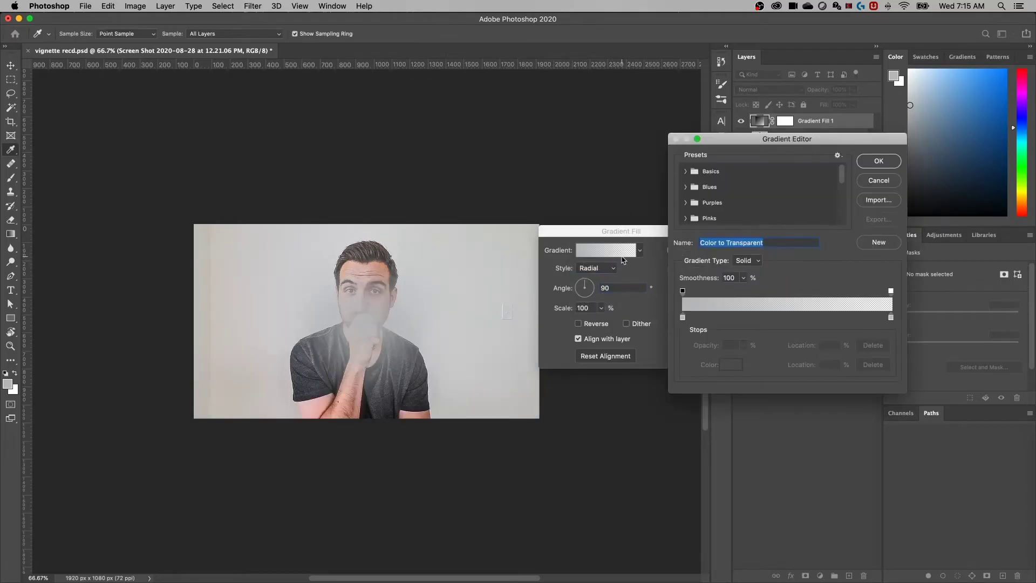
drag(744, 141, 584, 123)
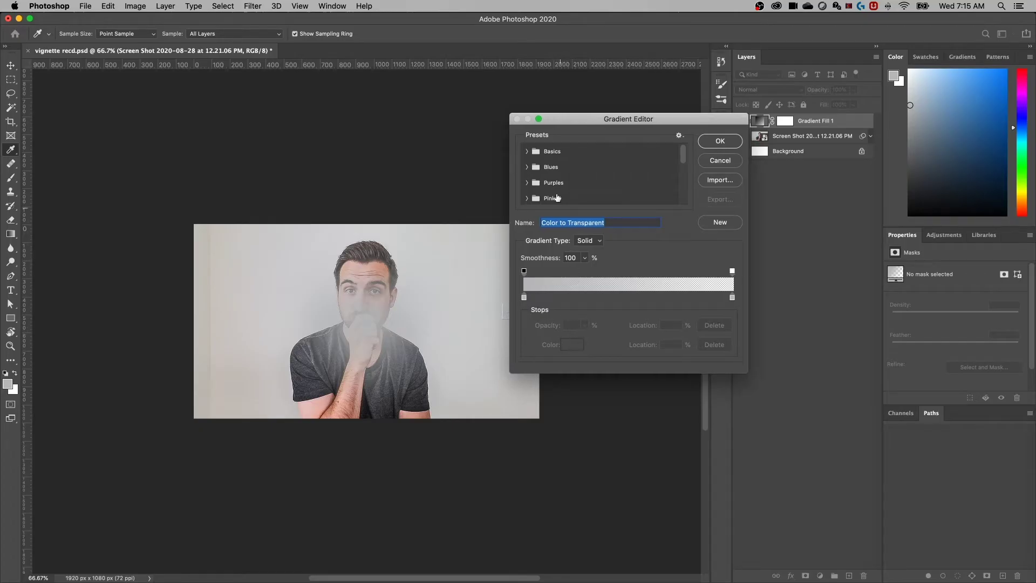
click(528, 153)
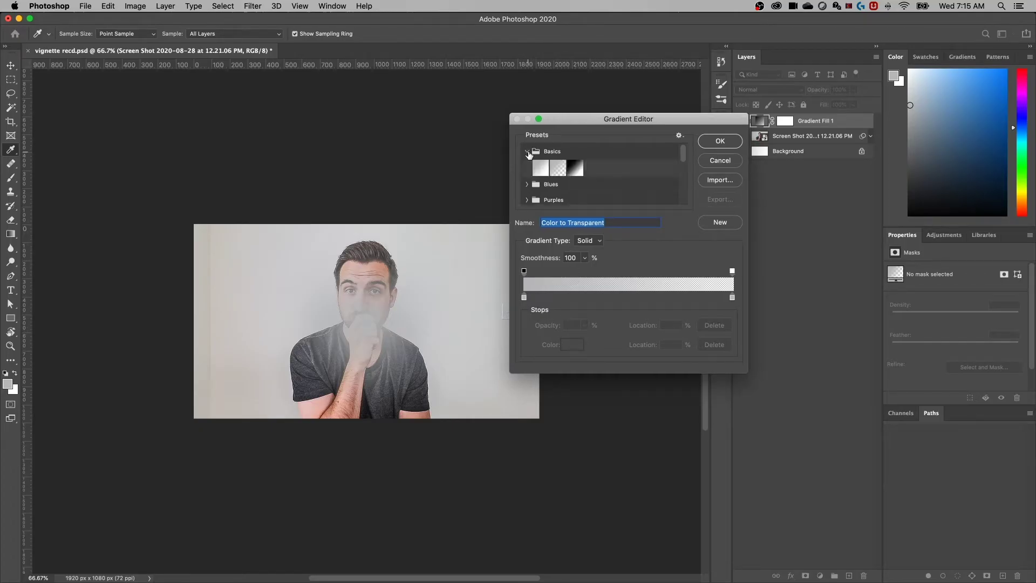
click(576, 168)
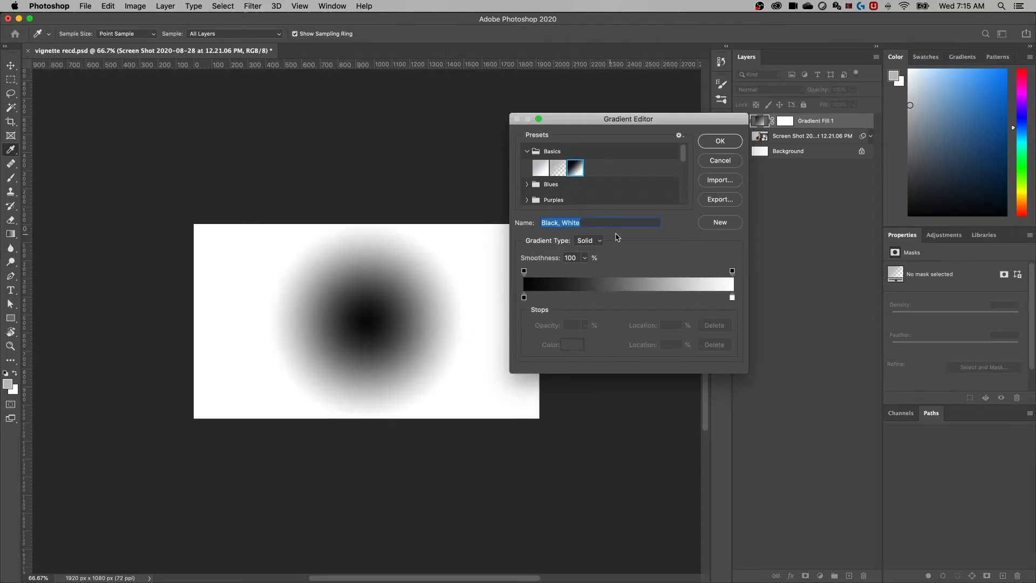
Try a different gradient Smoothness and select the white colour stop at the right end.
click(586, 258)
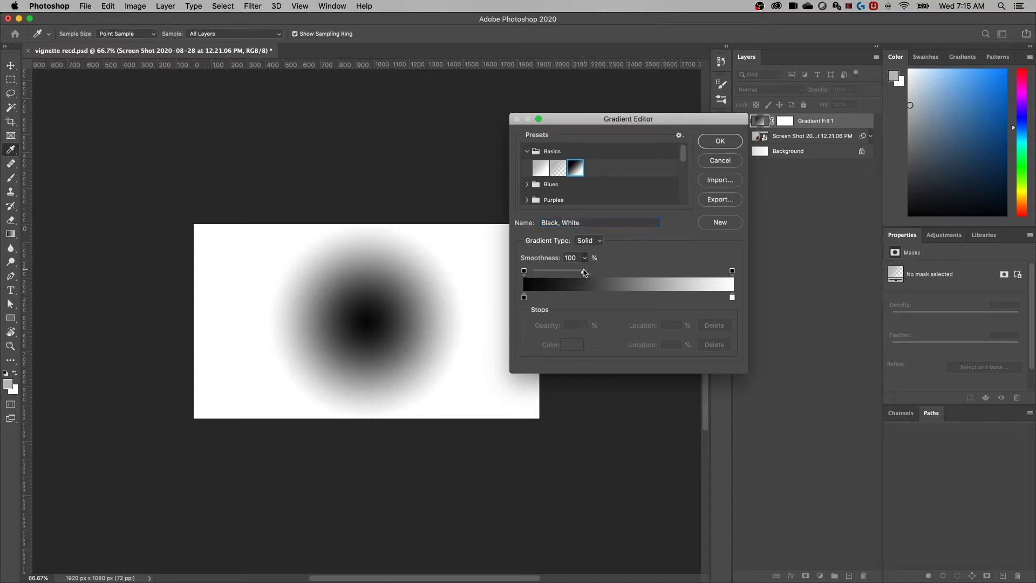
drag(586, 271, 620, 267)
click(732, 297)
Delete the white stop and set the right opacity stop to 0 for a black-to-transparent gradient.
drag(732, 299, 732, 307)
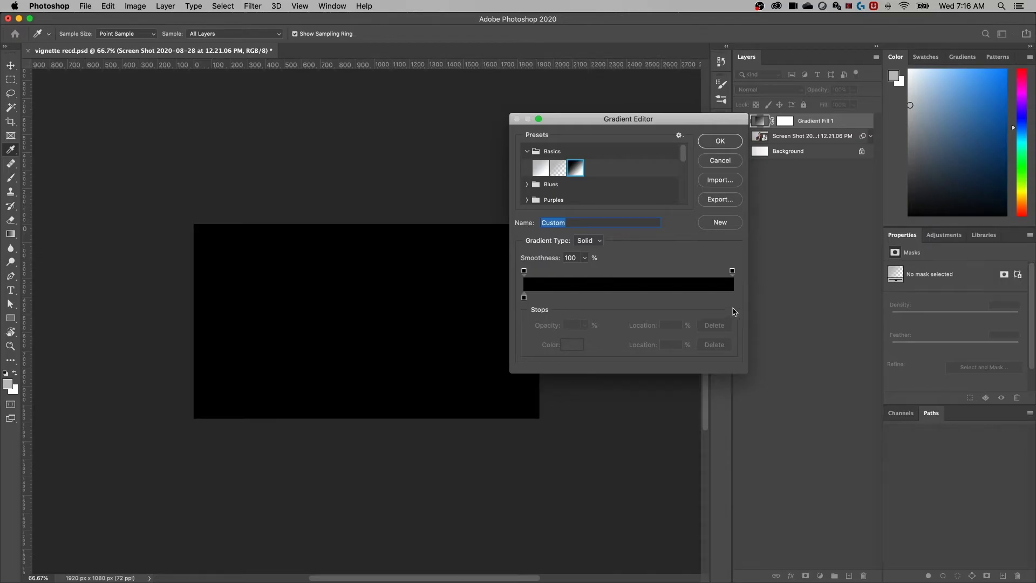
click(733, 271)
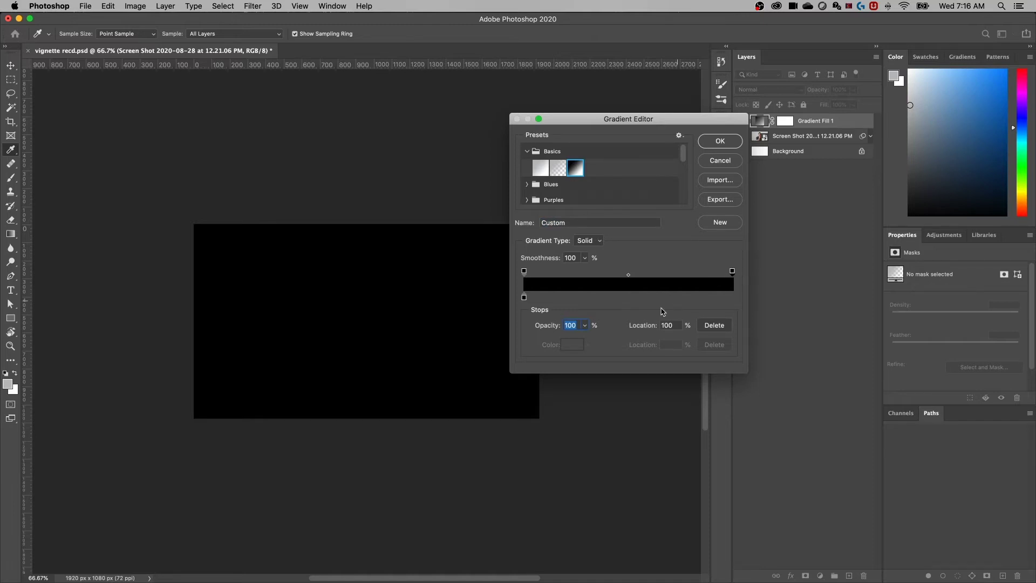
text(0)
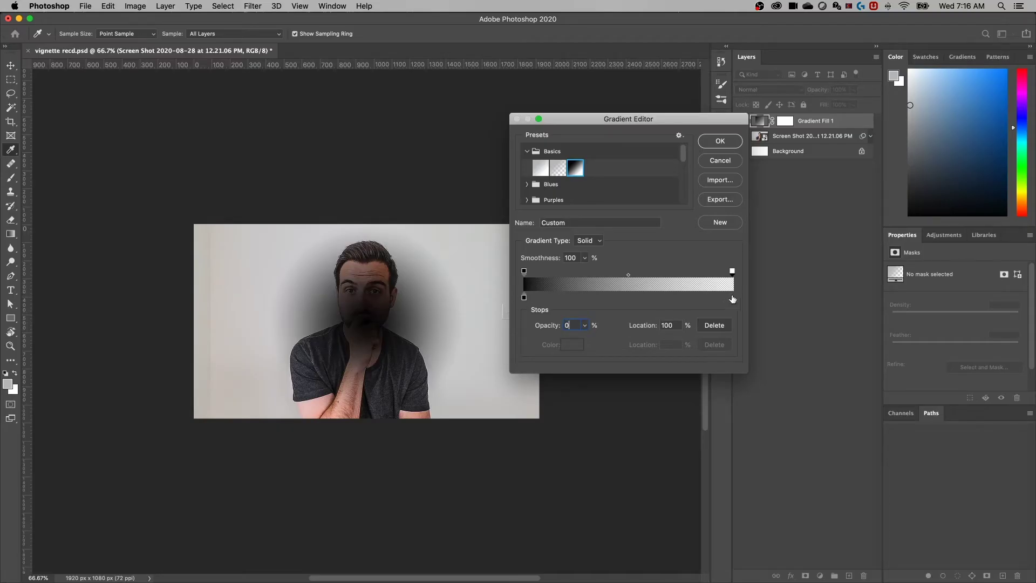
click(721, 142)
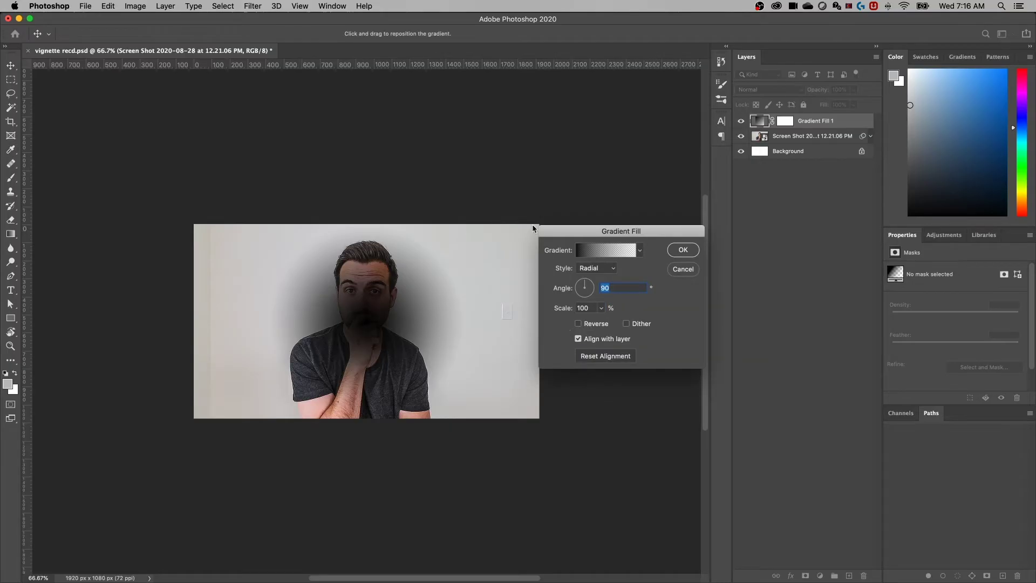
Reverse the radial gradient so the edges go dark, and raise its Scale to about 253%.
click(578, 324)
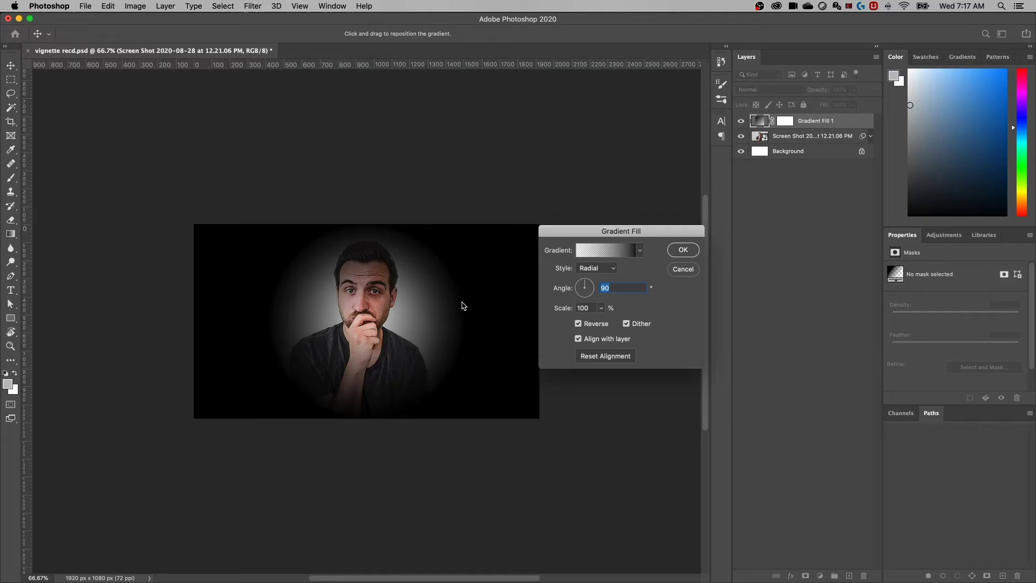
click(602, 309)
drag(602, 324, 610, 324)
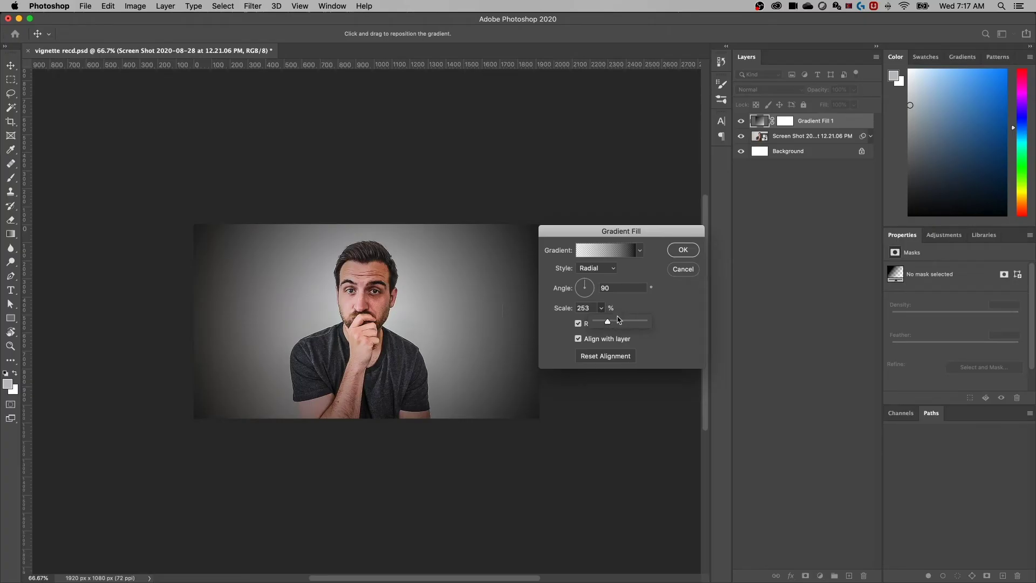
click(639, 276)
click(619, 254)
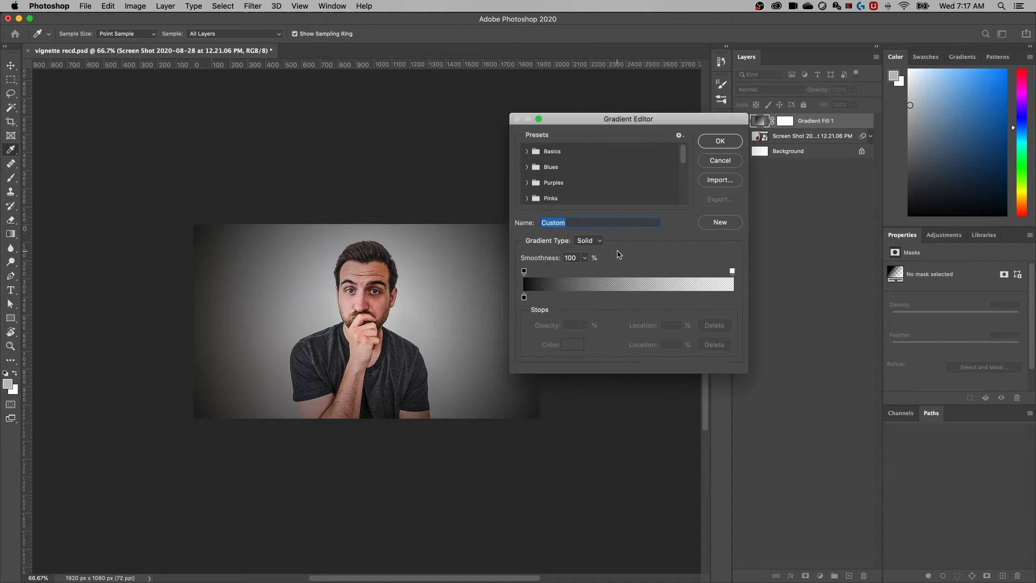
Move the transparent opacity stop inward to about 63% and test fade midpoint positions.
click(733, 271)
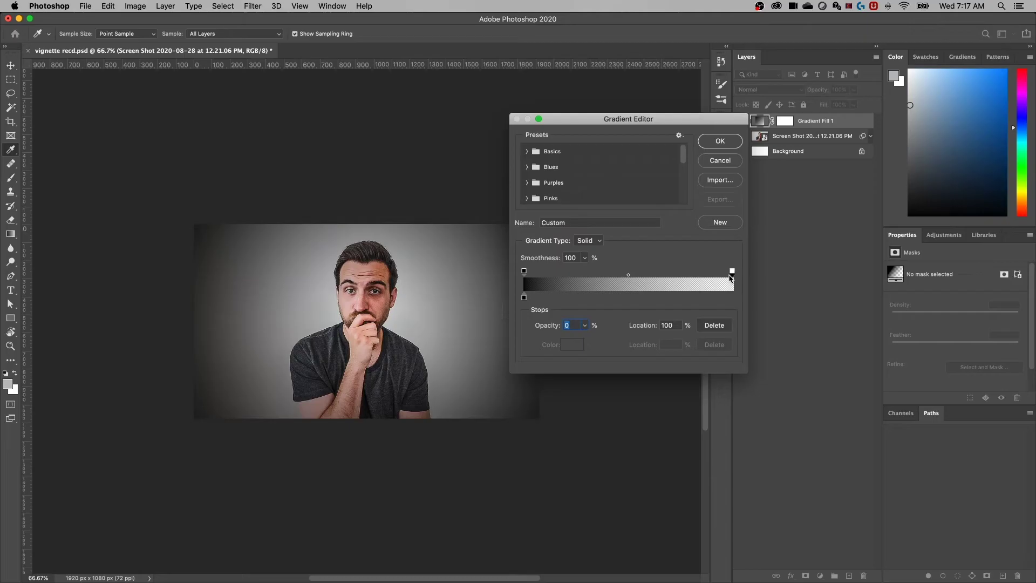
drag(733, 274, 655, 274)
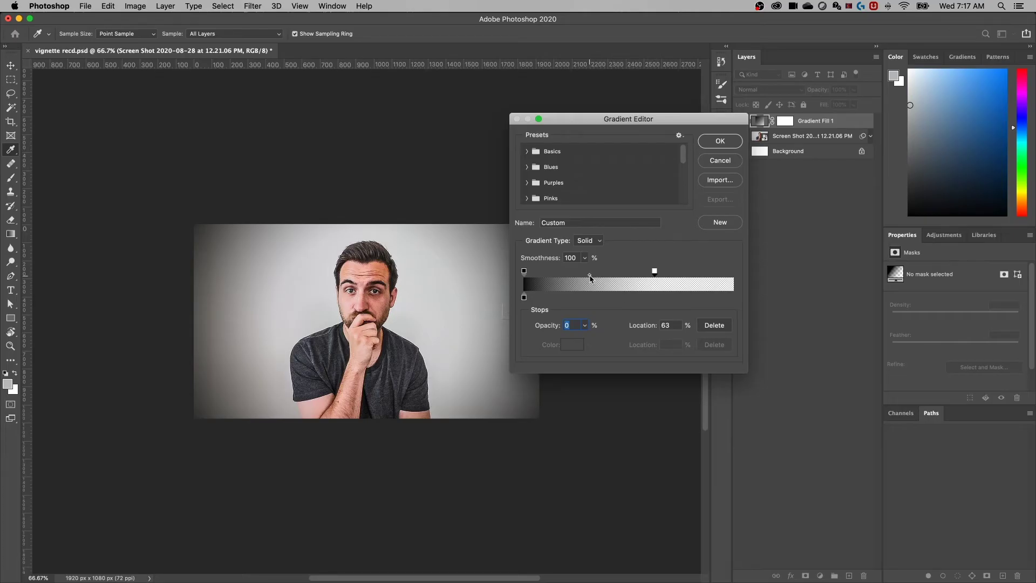
drag(590, 276, 551, 276)
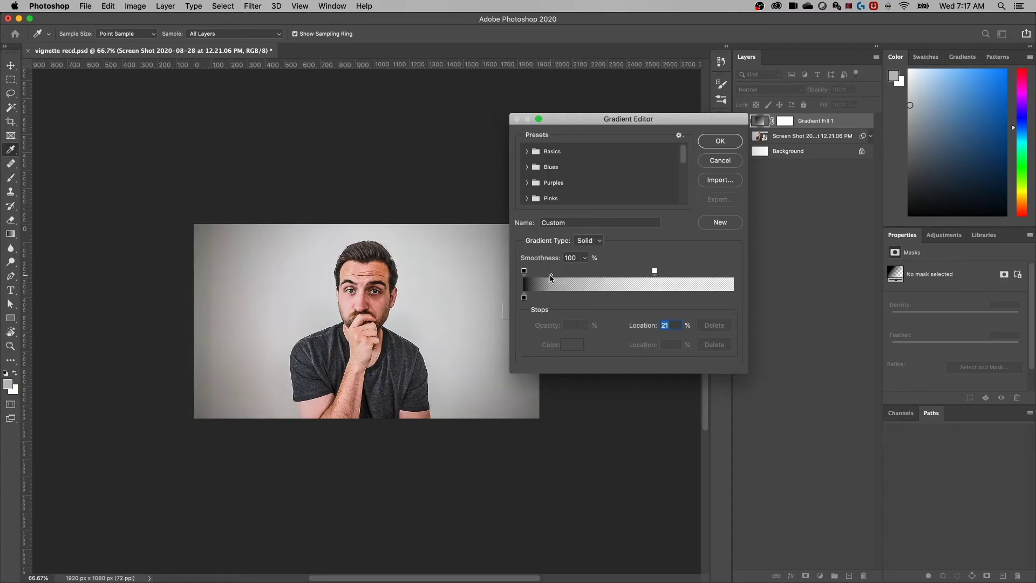
drag(551, 277, 622, 277)
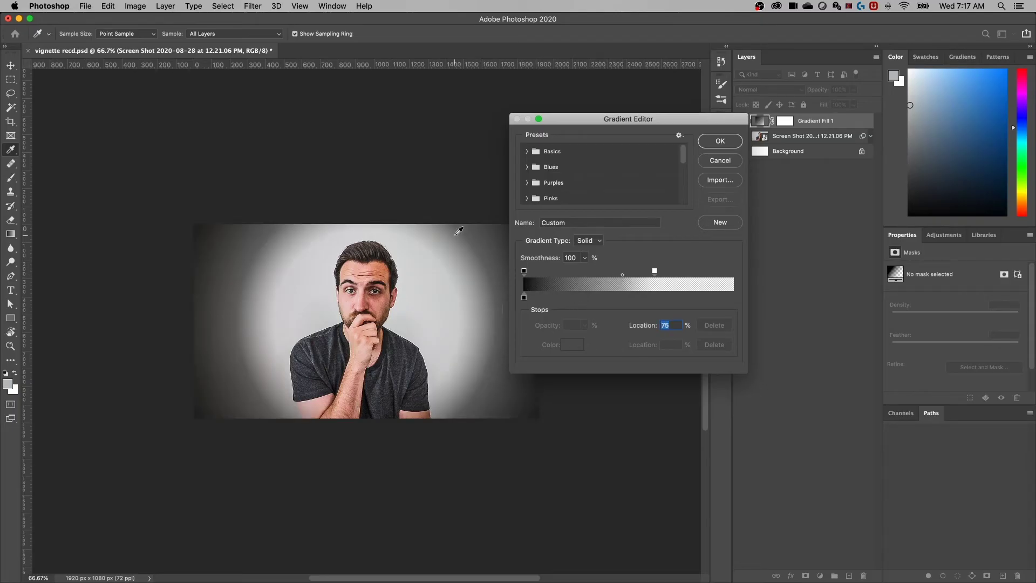
Keep Smoothness at 100, move the transparent stop to about 95% and the midpoint to 44%.
click(586, 258)
mouse_move(584, 273)
mouse_down()
mouse_move(548, 273)
mouse_move(585, 273)
mouse_up()
click(638, 263)
drag(654, 271, 723, 273)
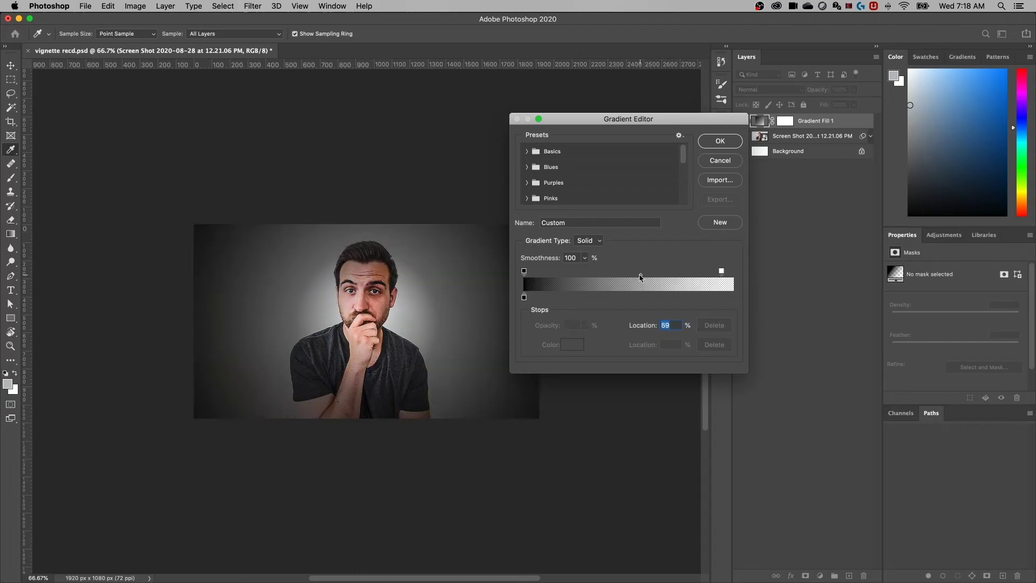
drag(641, 277, 637, 277)
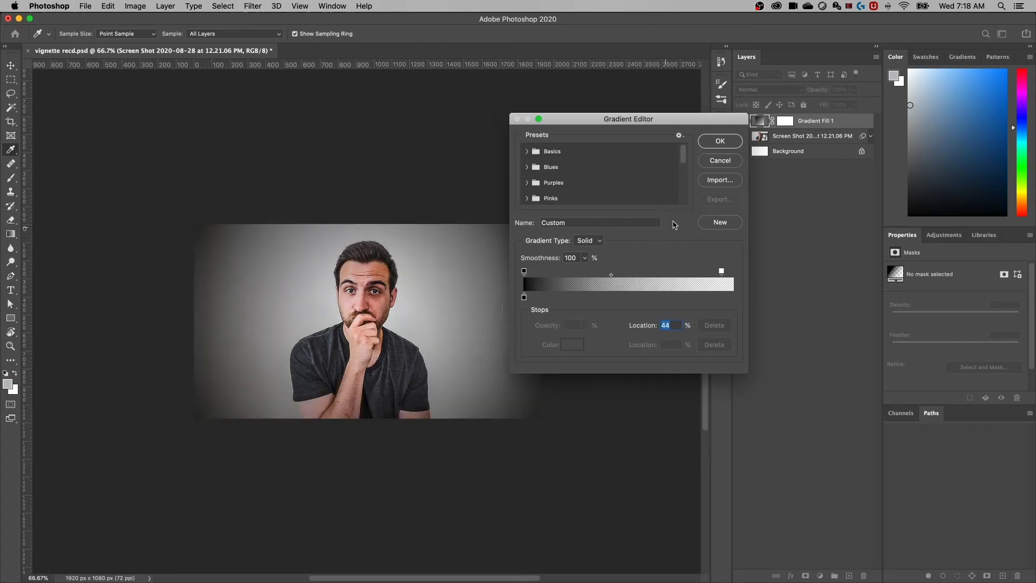
click(721, 142)
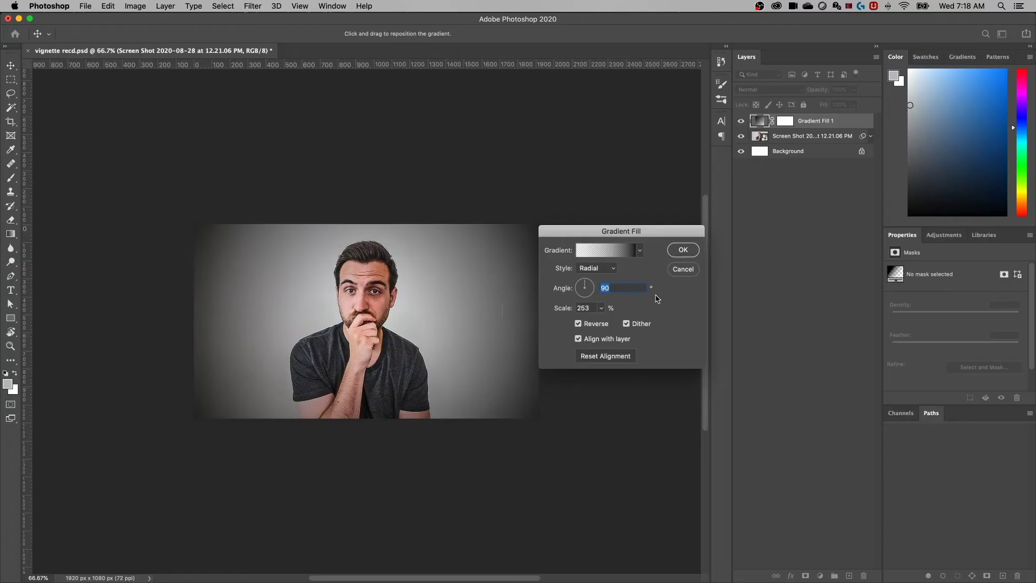
click(623, 252)
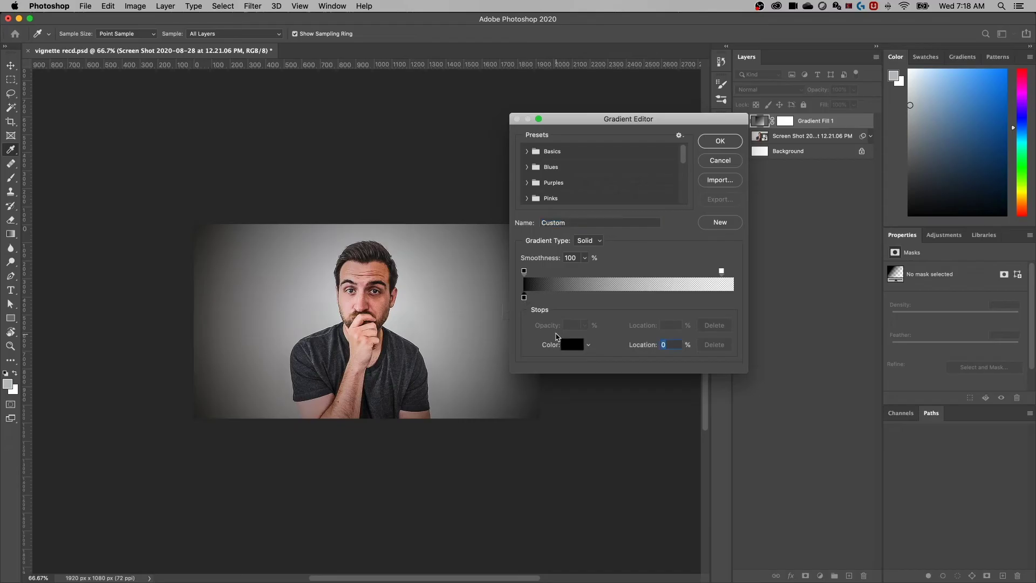
click(573, 345)
drag(769, 330, 637, 217)
click(720, 271)
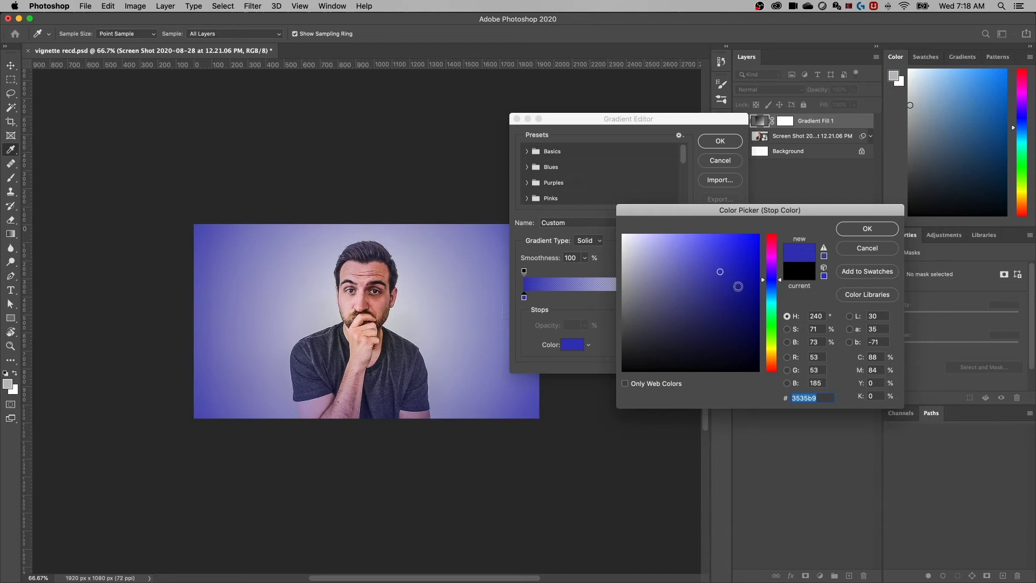
click(850, 247)
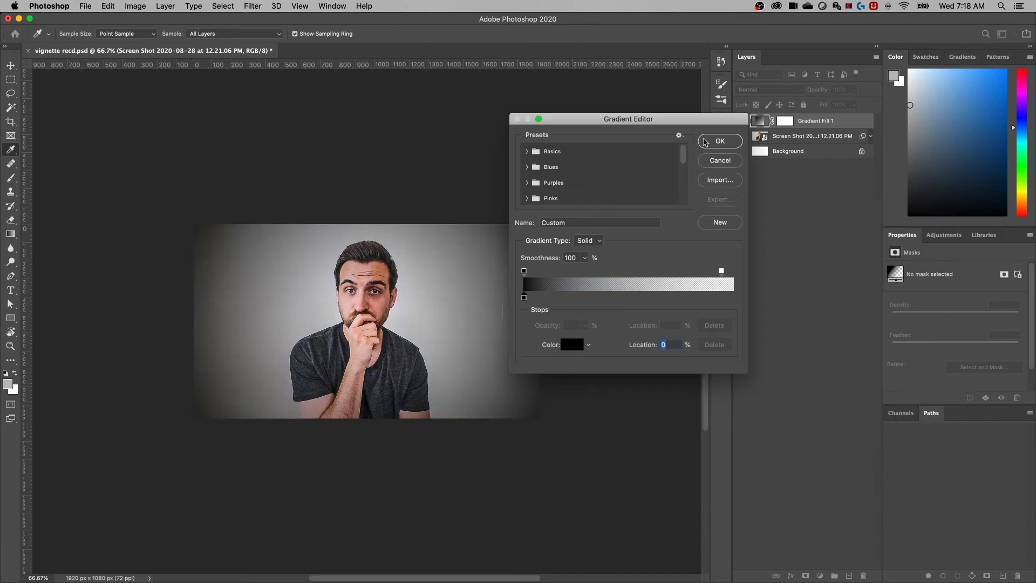
click(715, 142)
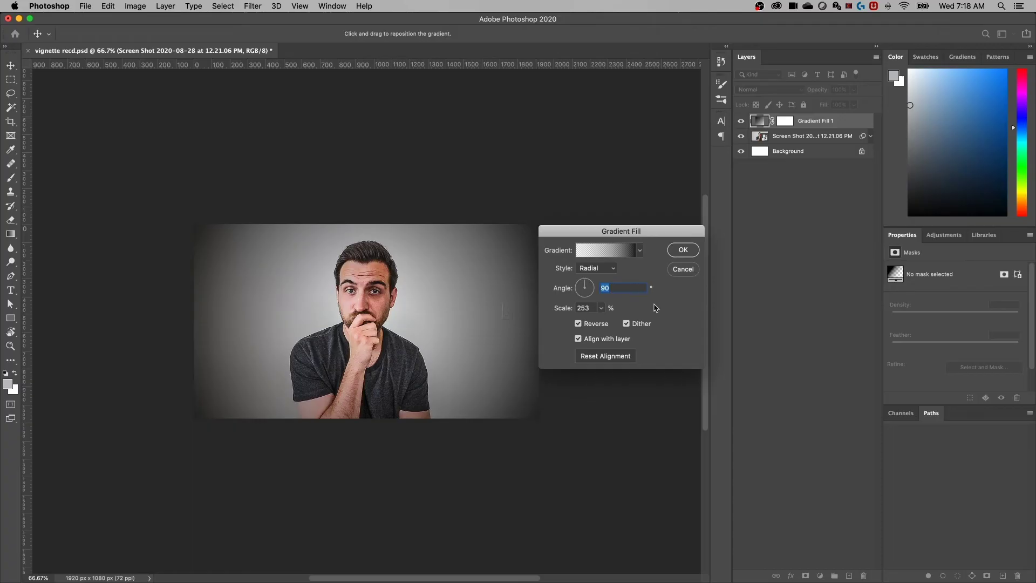
click(683, 250)
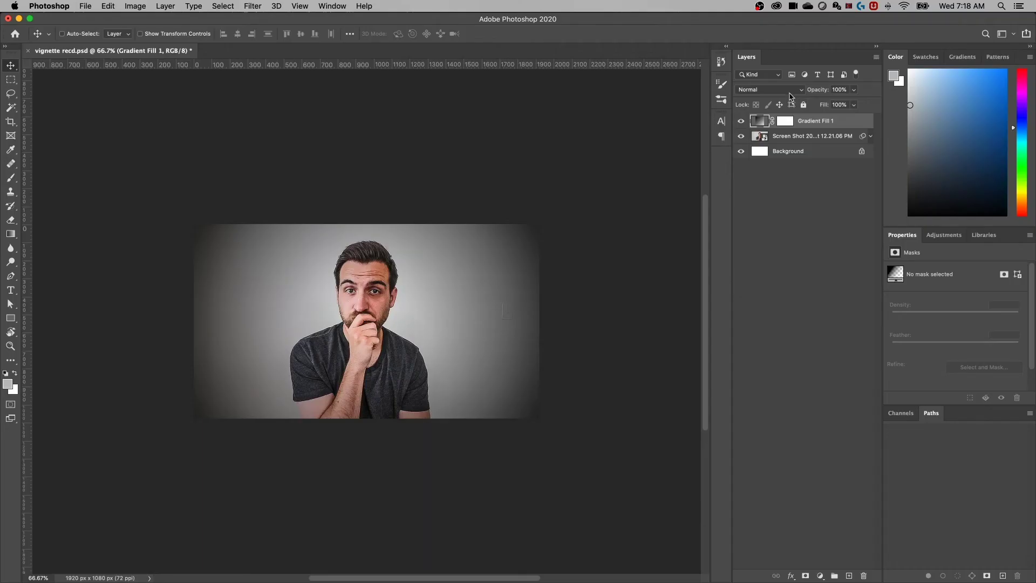
Set the Gradient Fill 1 layer's blend mode to Multiply.
click(789, 92)
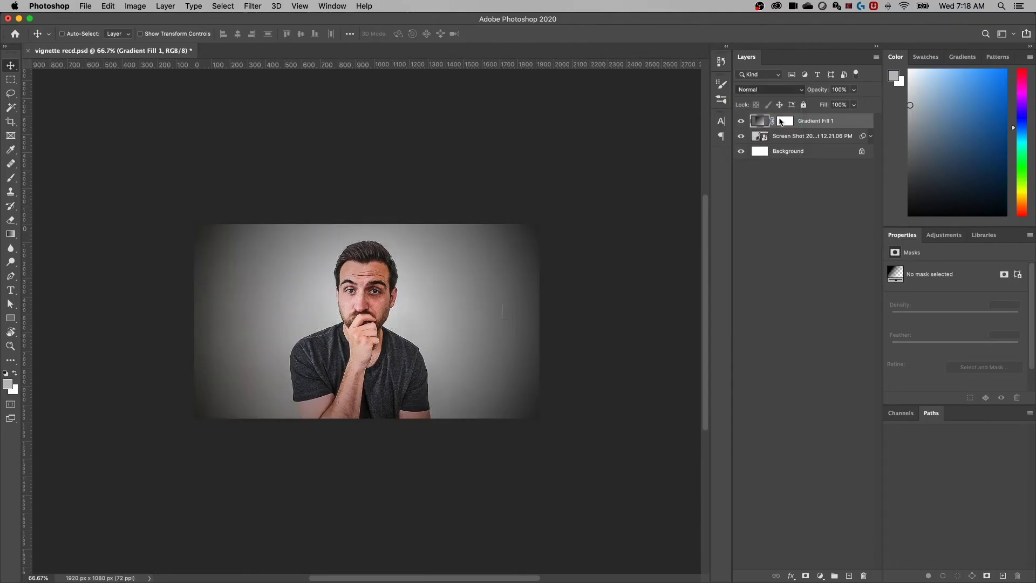